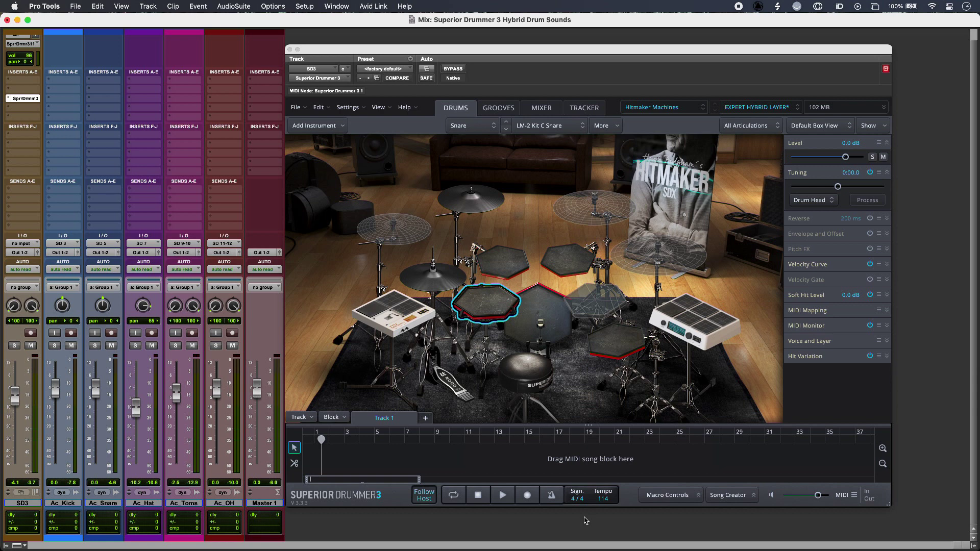
Step: Switch to the Edit window and play back the recorded acoustic drum tracks from the start
key(super+equal)
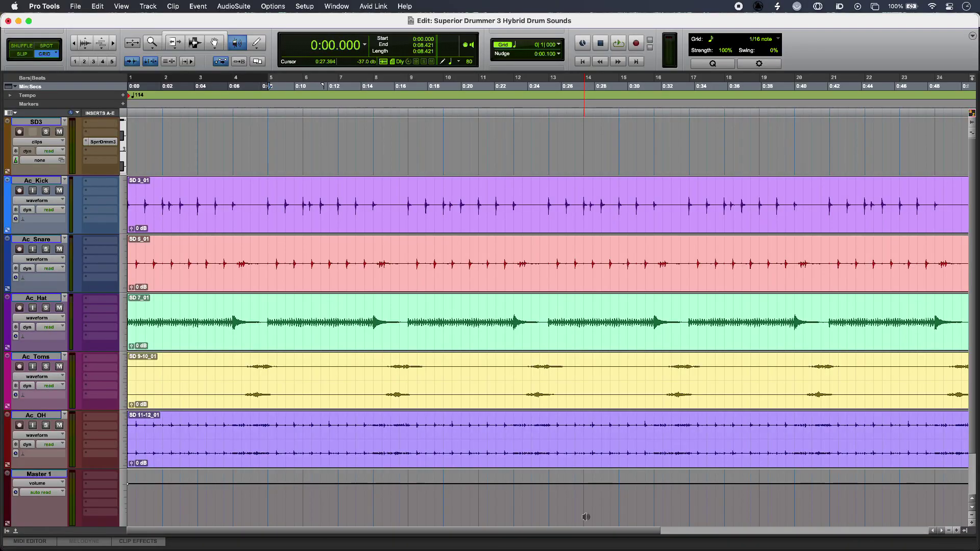
key(space)
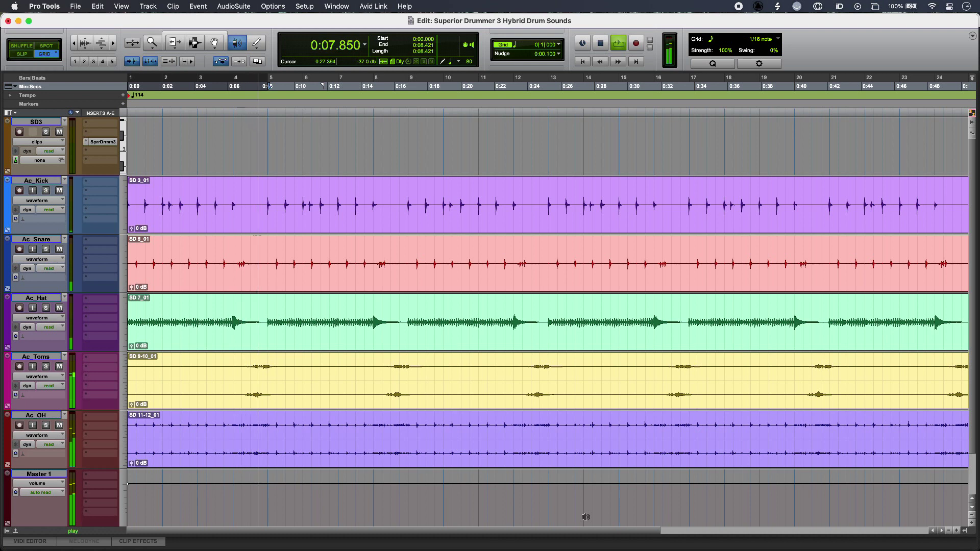
key(space)
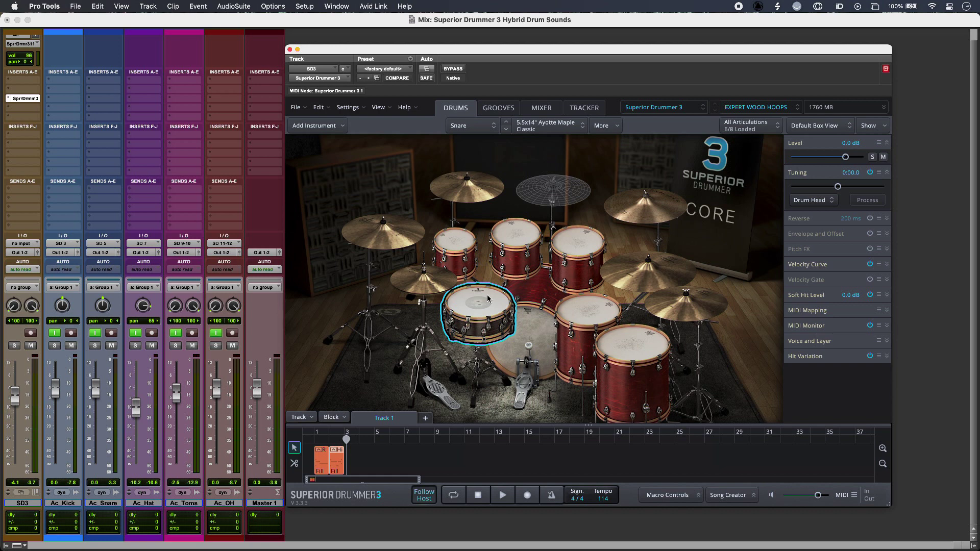
Step: Inspect the microphone channels of the EXPERT WOOD HOOPS kit, audition its drums, and play its groove
click(540, 108)
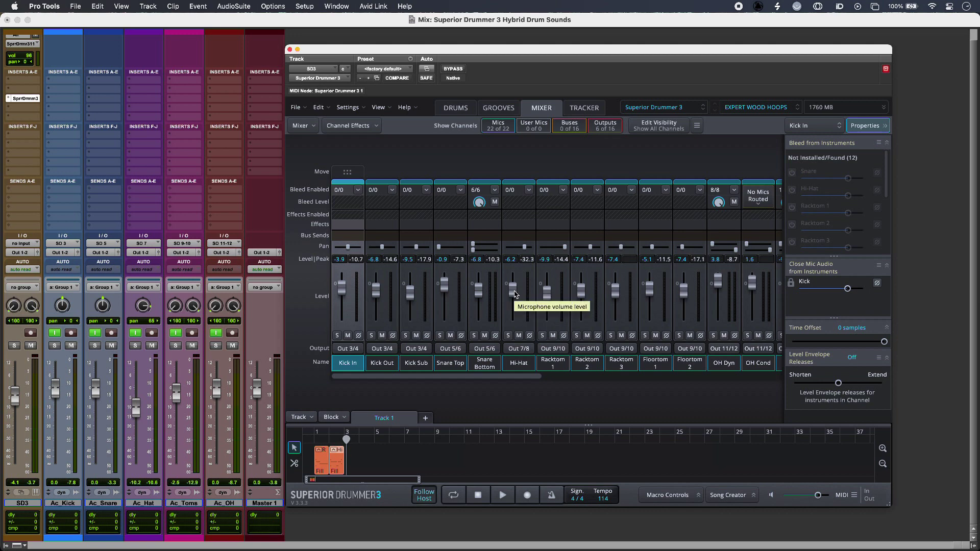
click(456, 108)
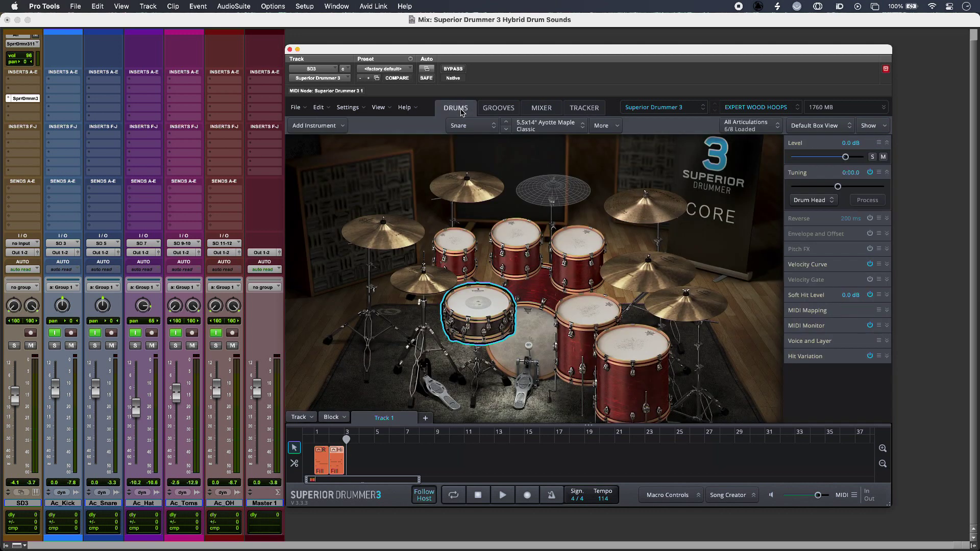
click(449, 244)
click(469, 300)
key(space)
key(space)
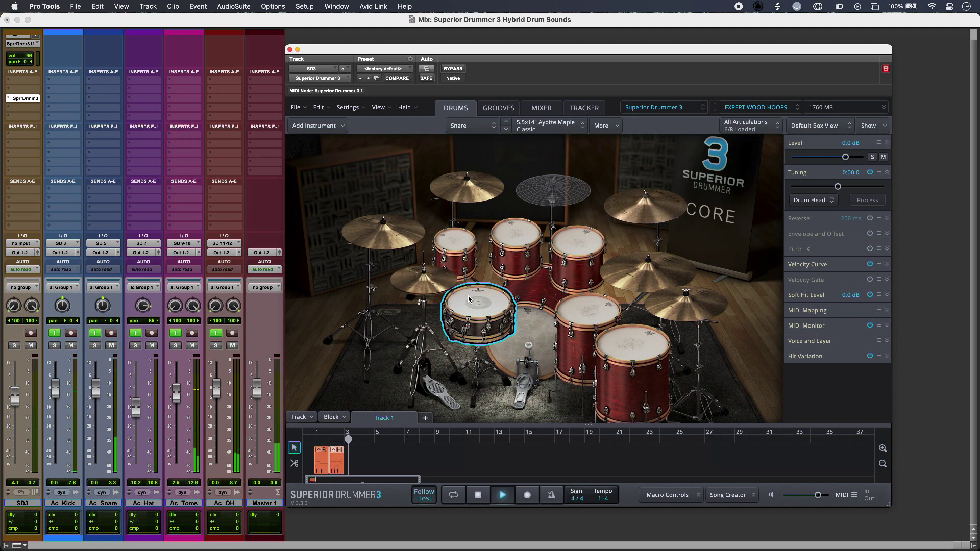
key(space)
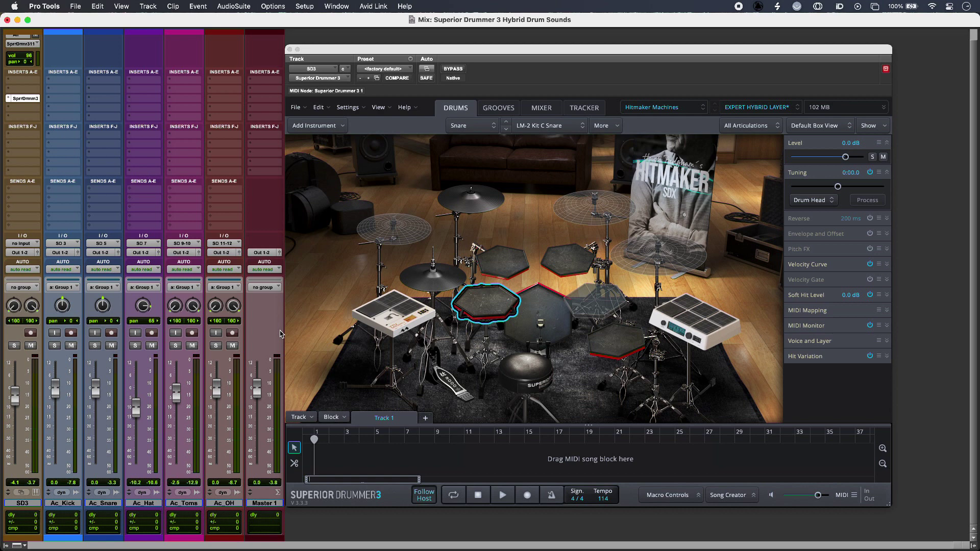
Step: Examine the kick, snare and hi-hat tracks in the Tracker and their source WAV files in the session's Audio Files folder
click(580, 113)
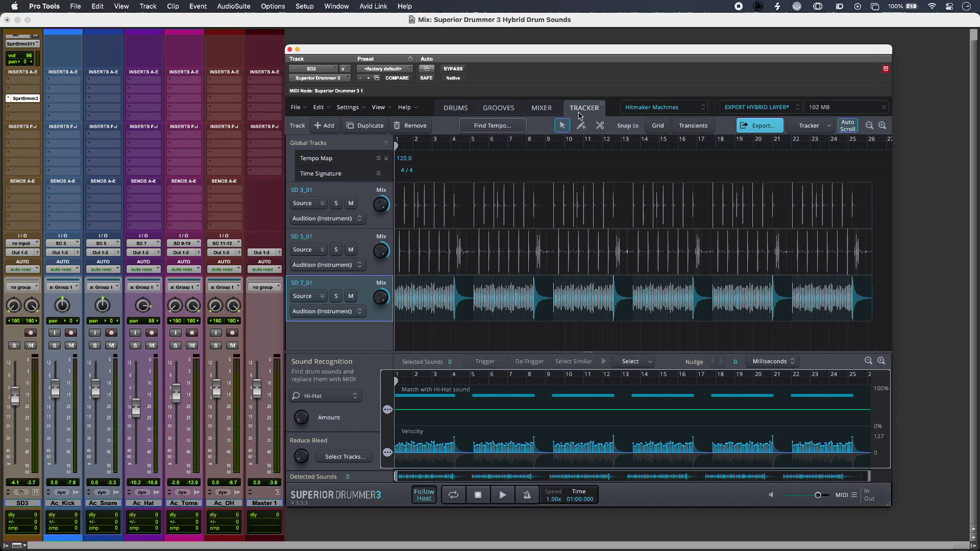
key(super+Tab)
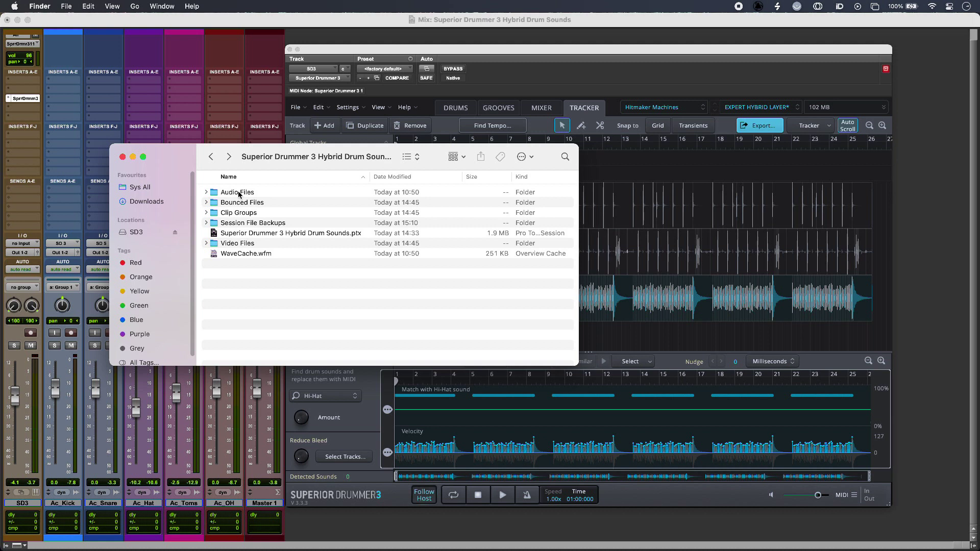
double_click(240, 192)
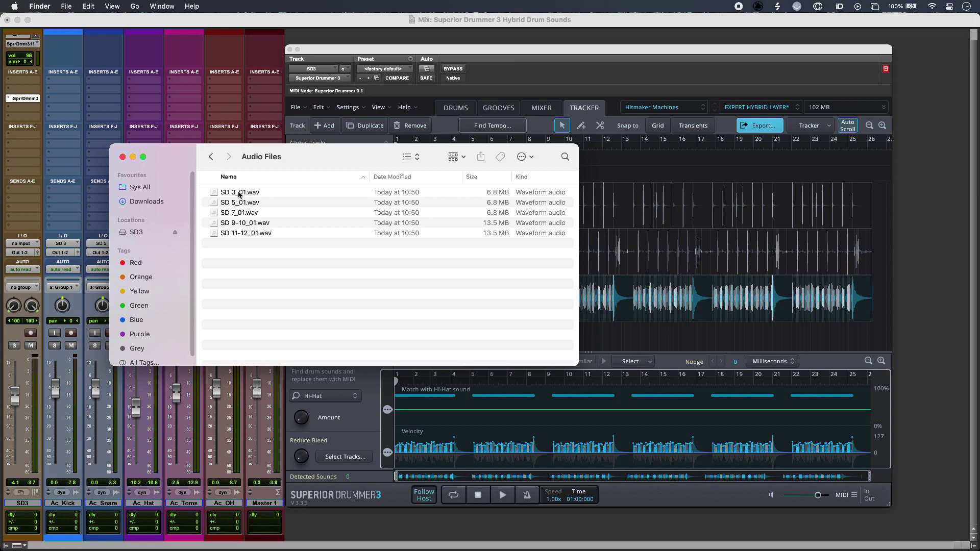
key(super+Tab)
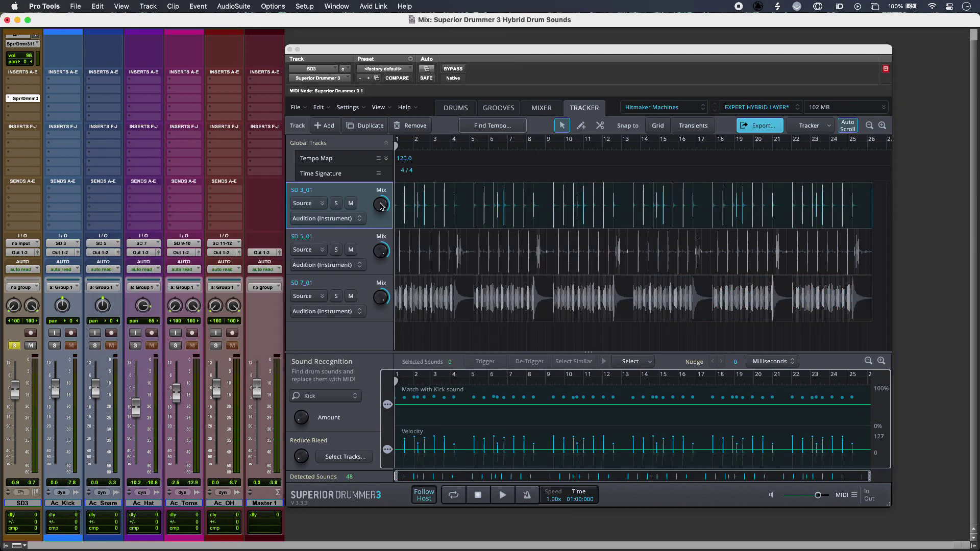
Step: Solo SD 3_01 and play it while sweeping its mix from source audio to samples
click(382, 204)
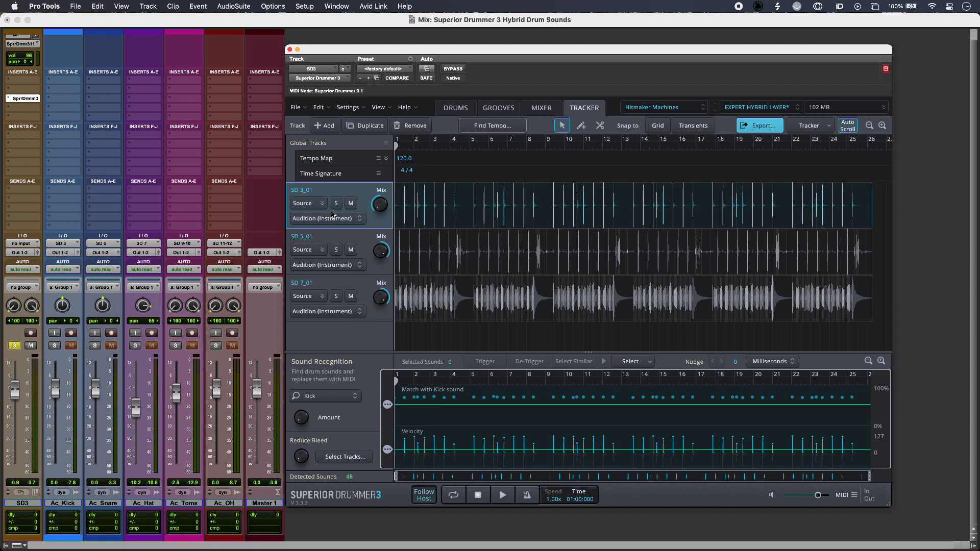
key(space)
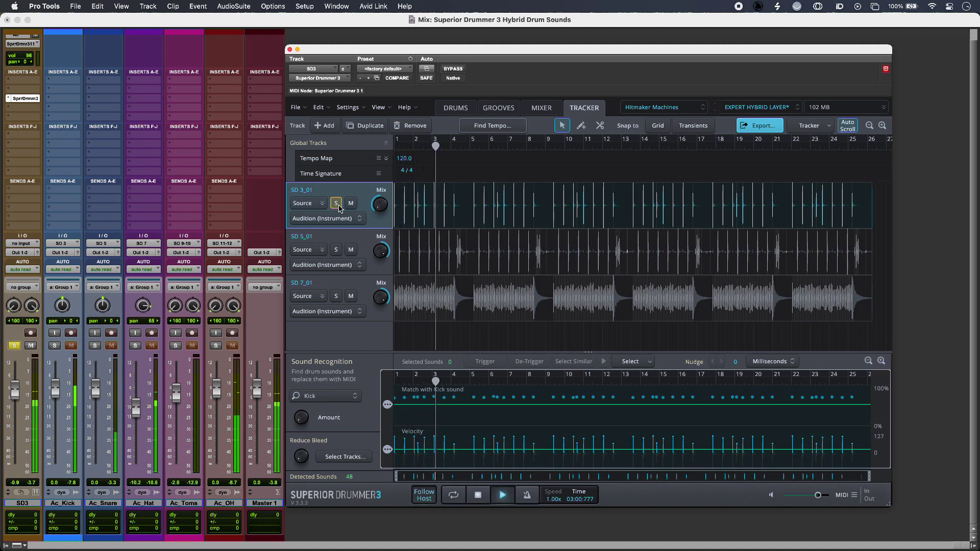
drag(385, 206, 387, 94)
key(space)
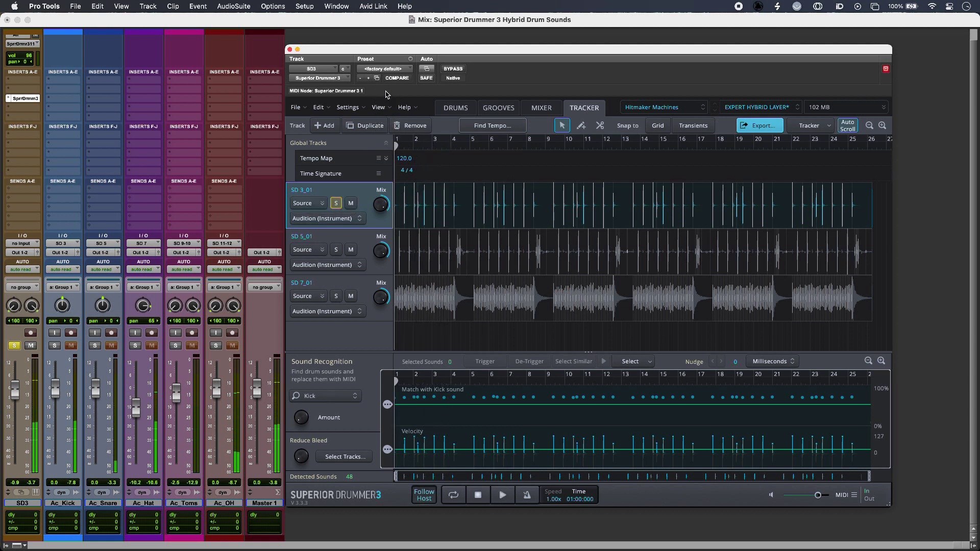
Step: Solo SD 5_01 and play it while sweeping its mix from source audio to samples
click(336, 250)
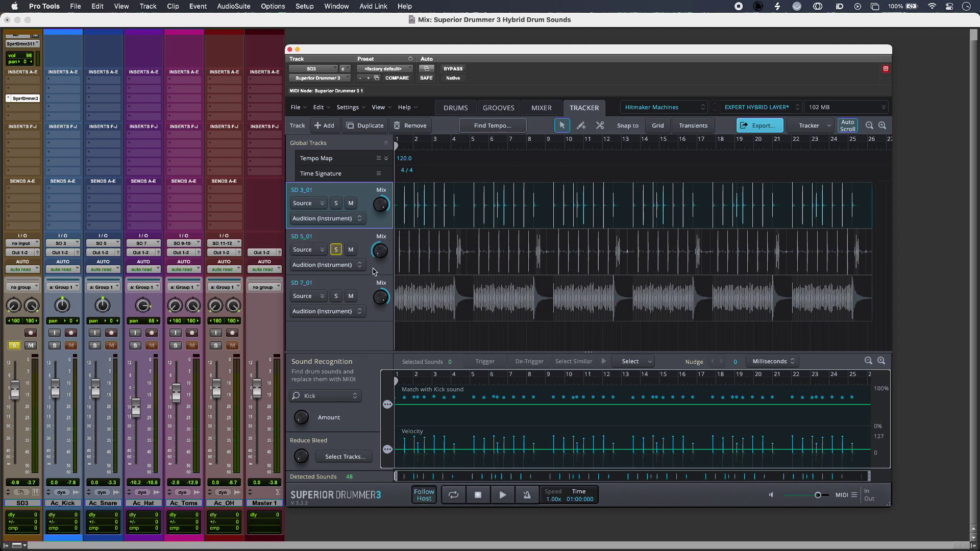
key(space)
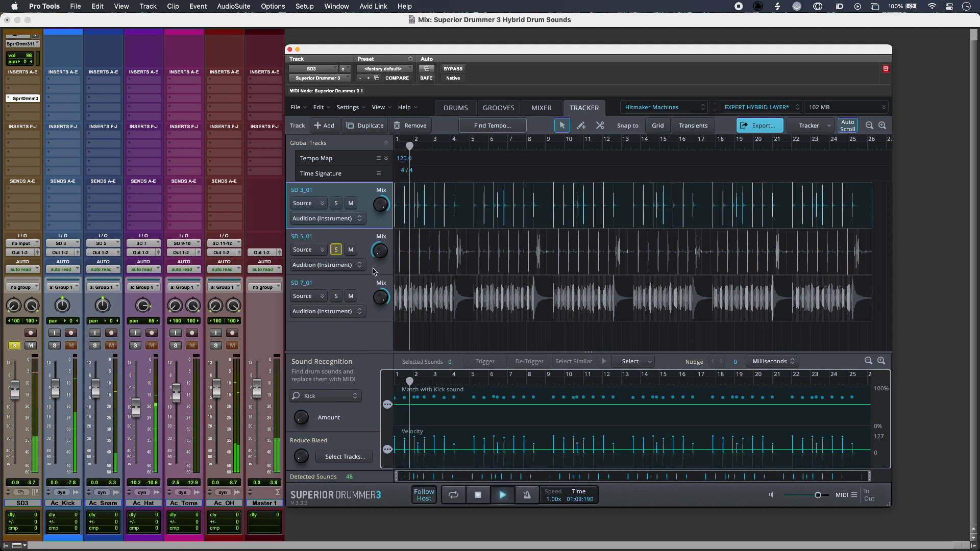
click(381, 242)
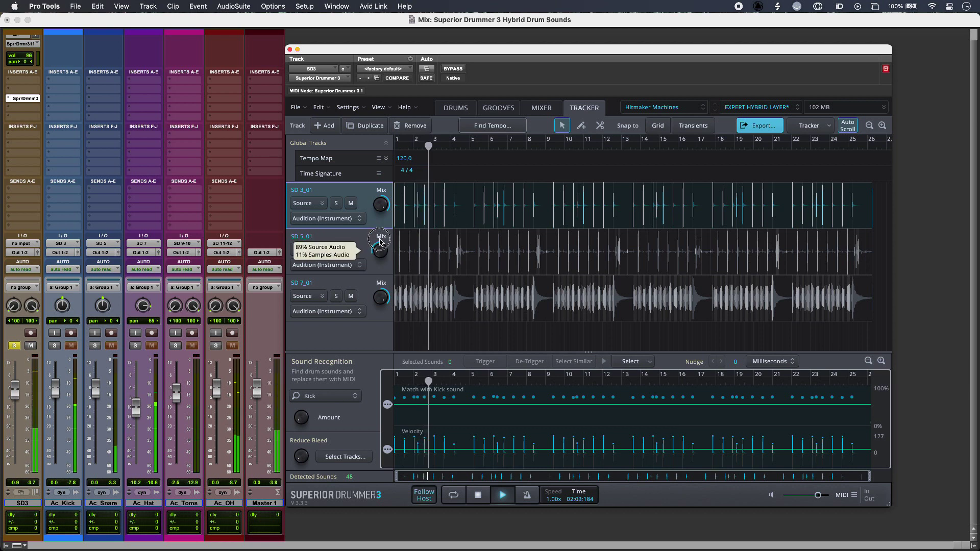
drag(380, 242, 381, 147)
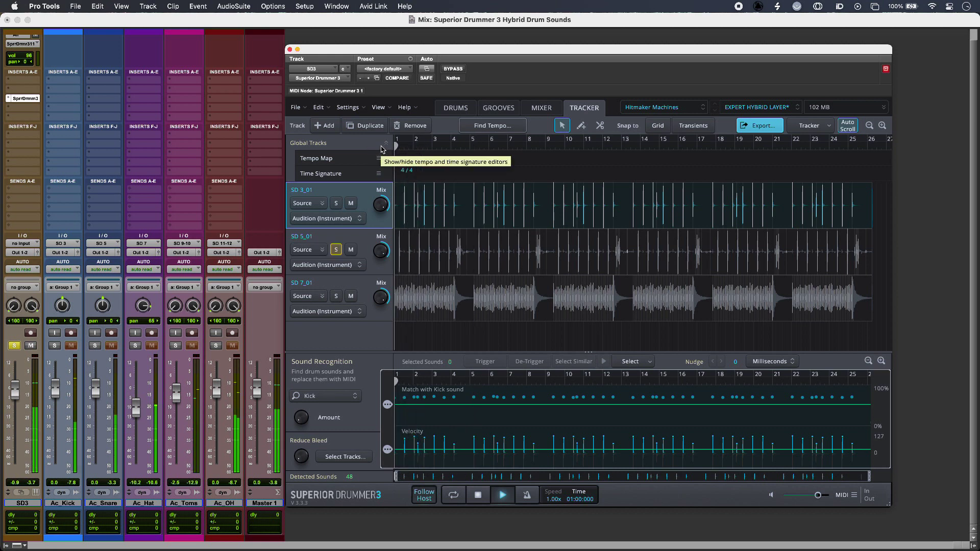
key(space)
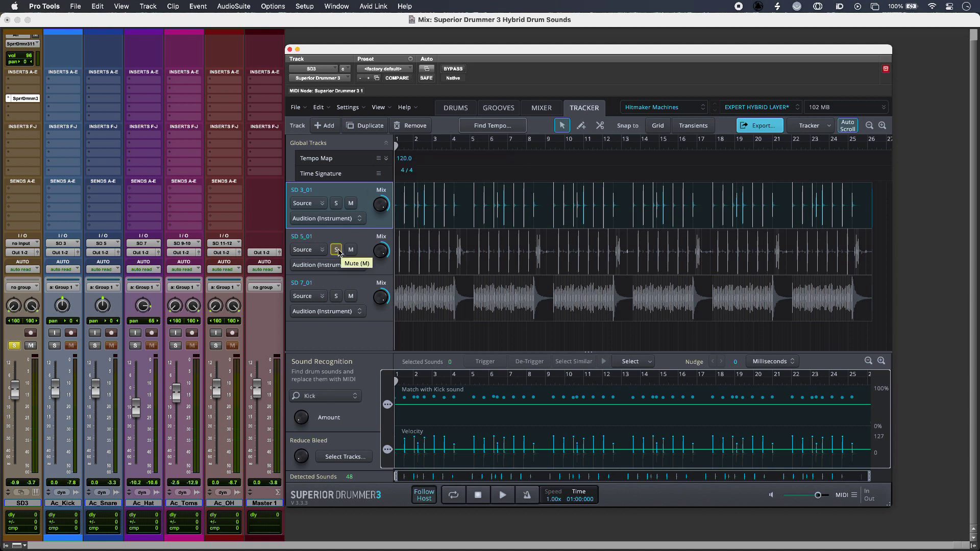
Step: Solo SD 7_01 and play it while sweeping its mix from source audio to samples
click(335, 297)
mouse_move(383, 299)
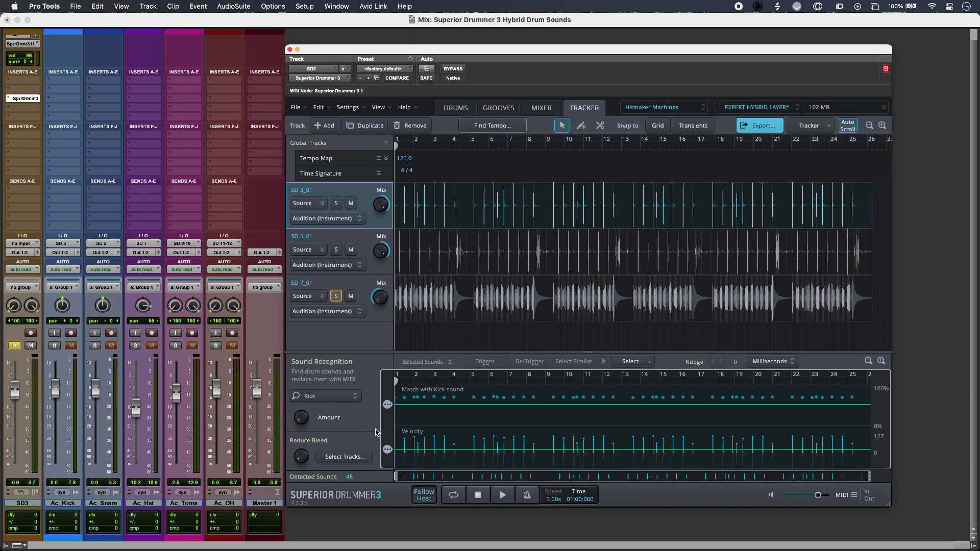
key(space)
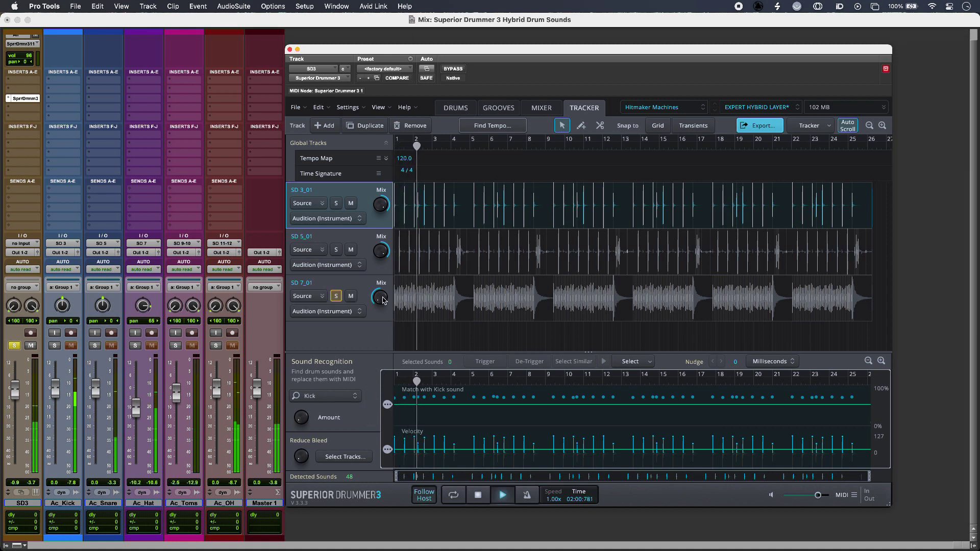
drag(384, 299, 384, 194)
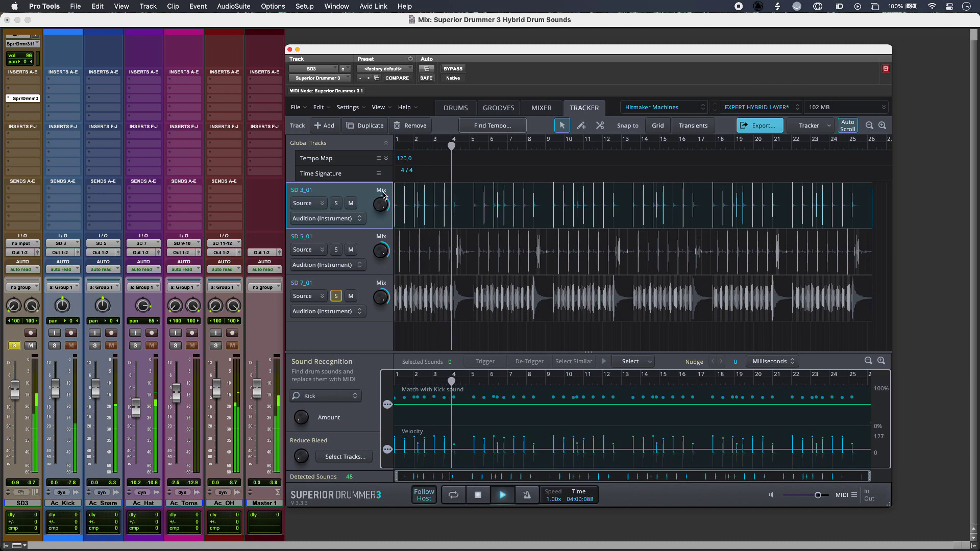
key(space)
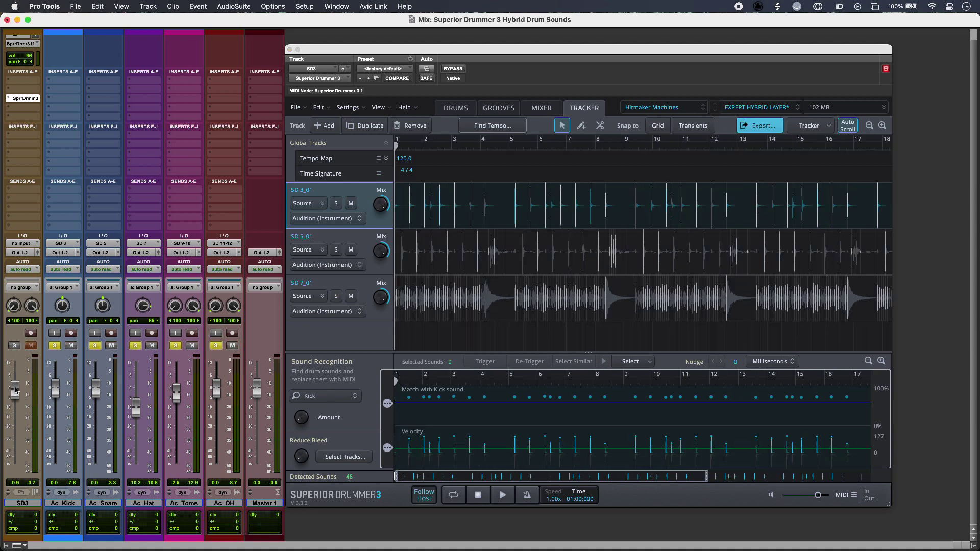
Step: Lower the SD3 track's fader fully and play only the acoustic drum tracks
drag(16, 391, 15, 495)
key(space)
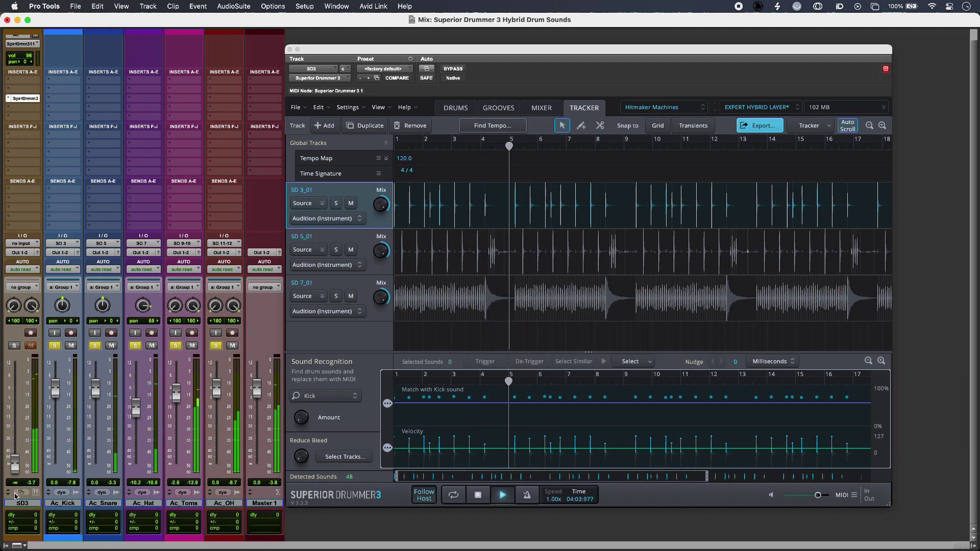
key(space)
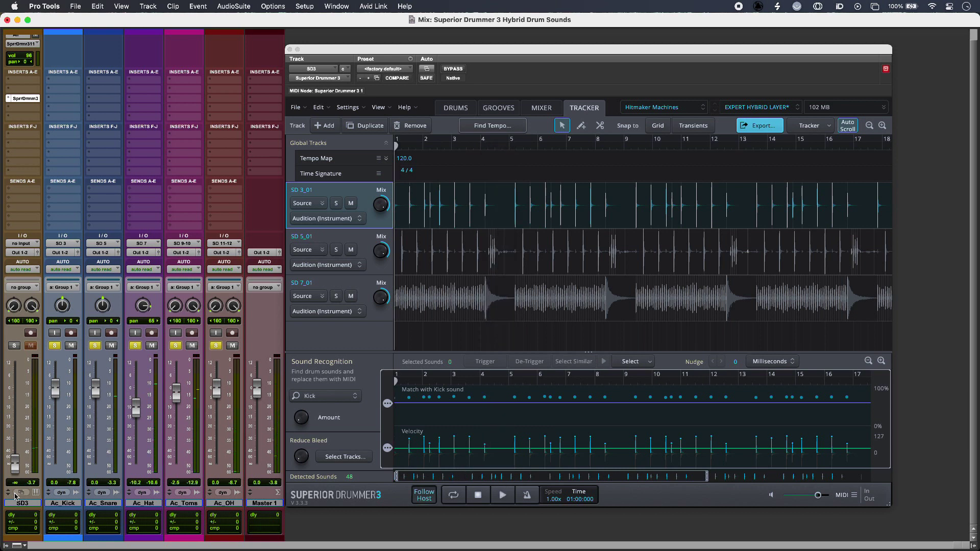
Step: Unsolo the acoustic tracks and blend in the SD3 track during playback, raising its fader to -7.3 dB
click(54, 346)
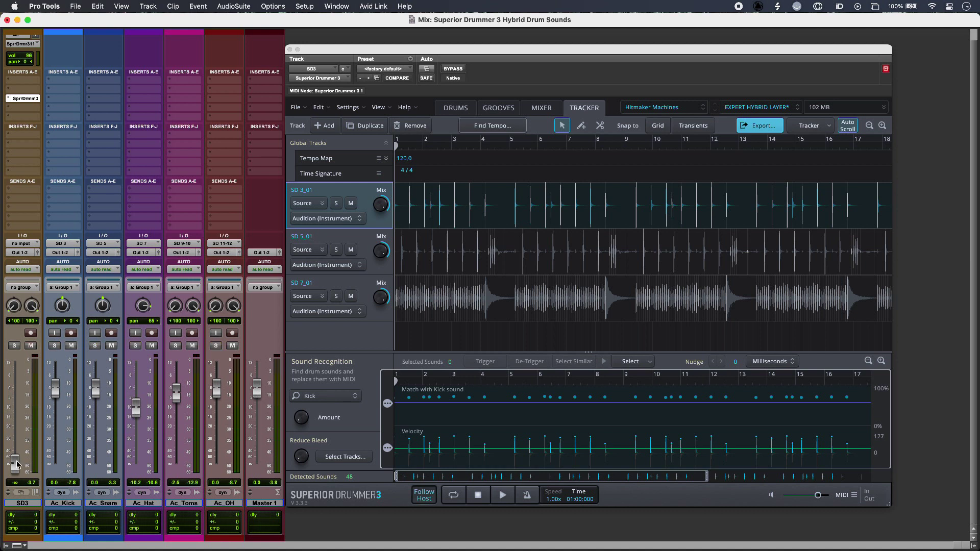
key(space)
drag(17, 465, 18, 405)
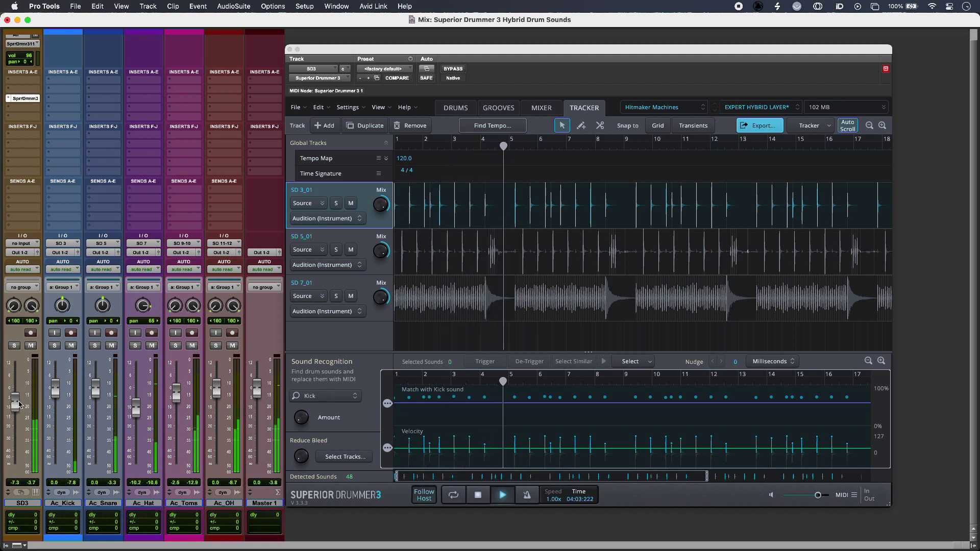
key(space)
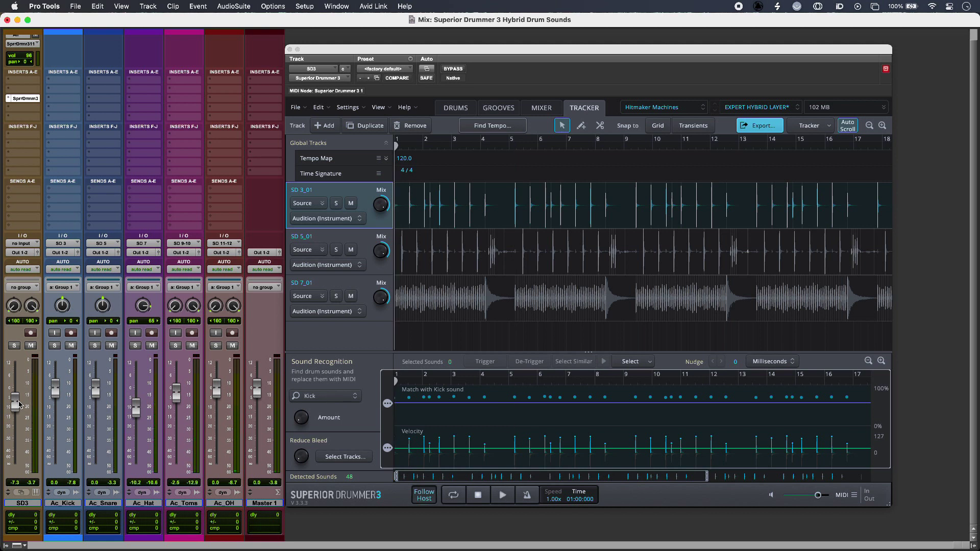
Step: Solo the snare in the Superior Drummer mixer and raise its 1981 Classic Reverb wet level to -16.4 dB
click(536, 113)
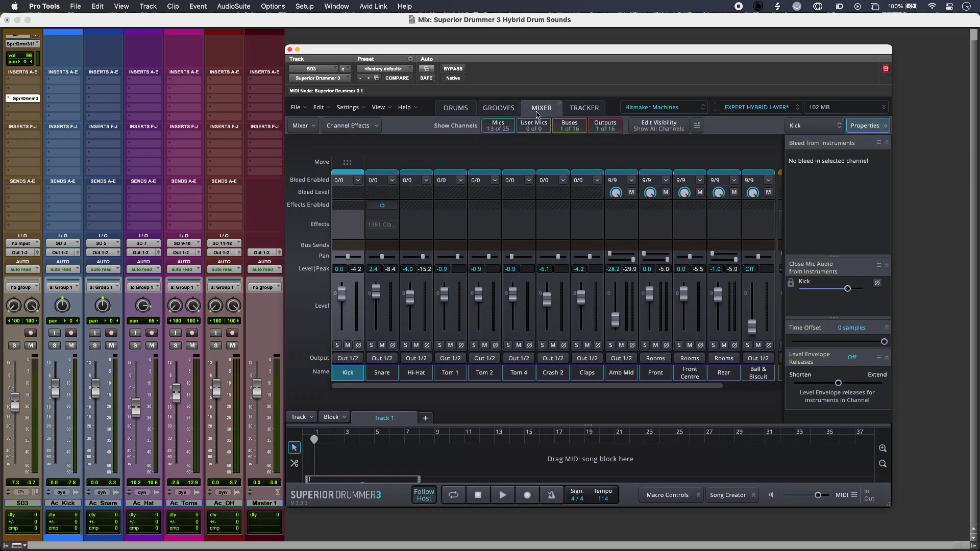
mouse_move(371, 229)
click(577, 110)
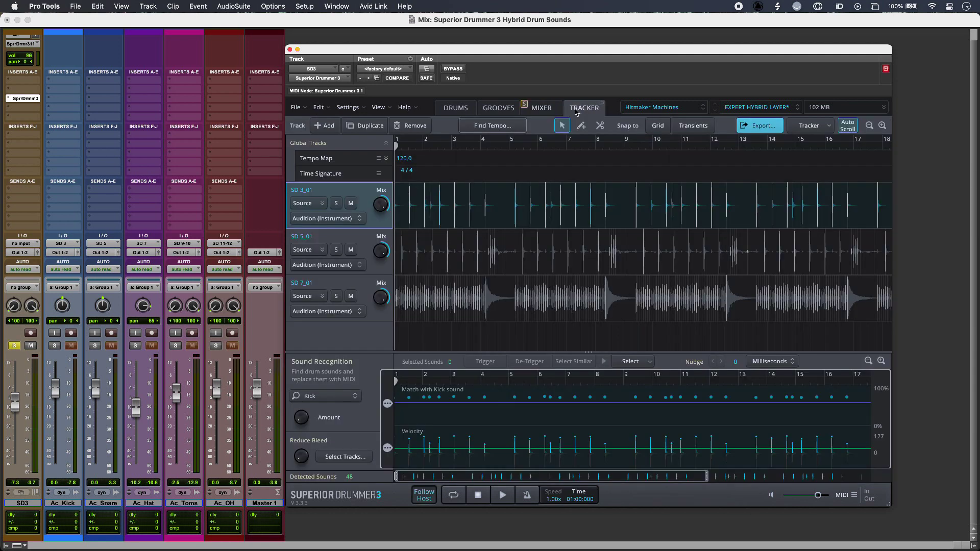
click(541, 108)
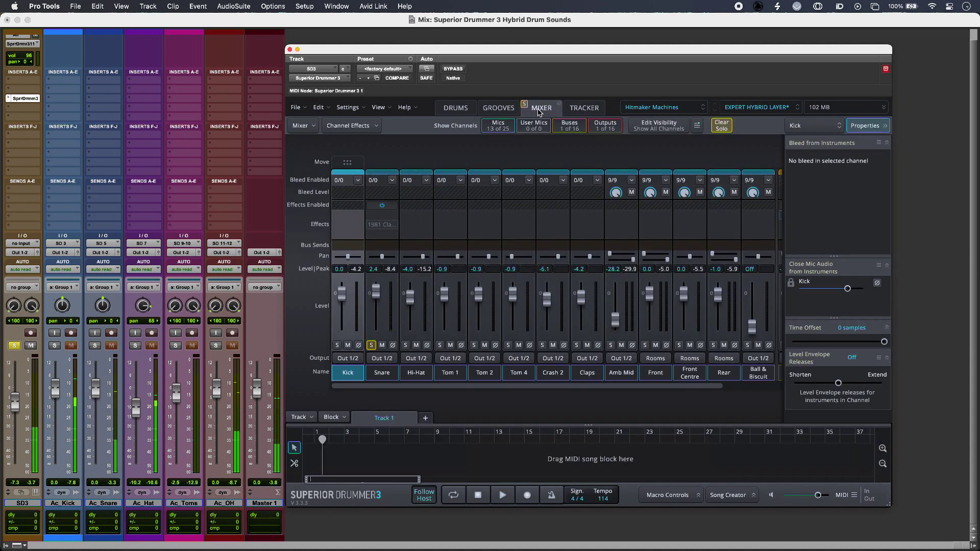
click(382, 228)
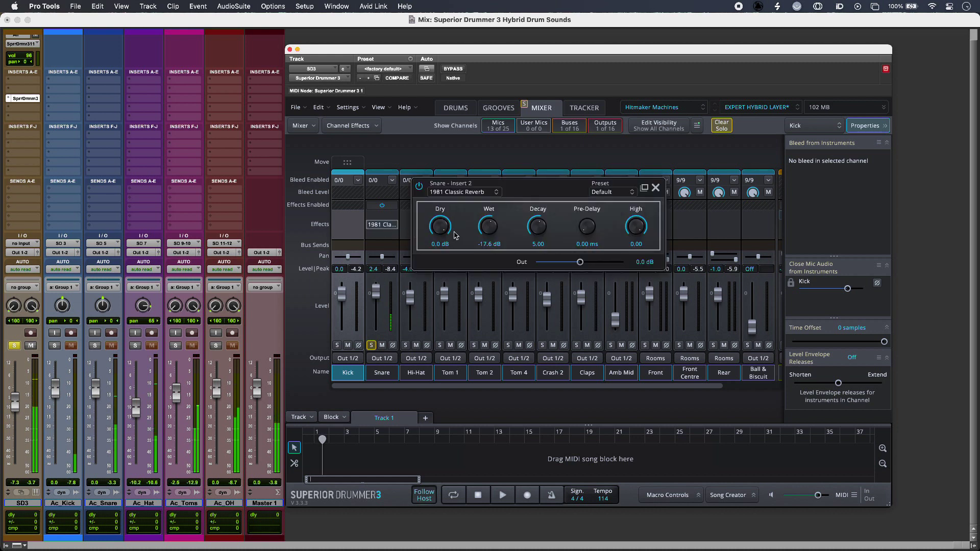
scroll(487, 228, up, 3)
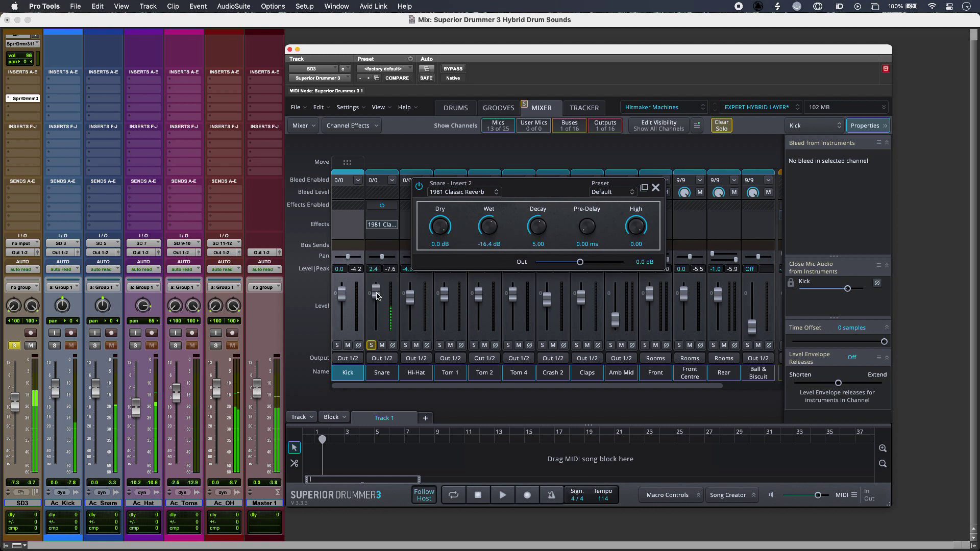
scroll(379, 293, up, 2)
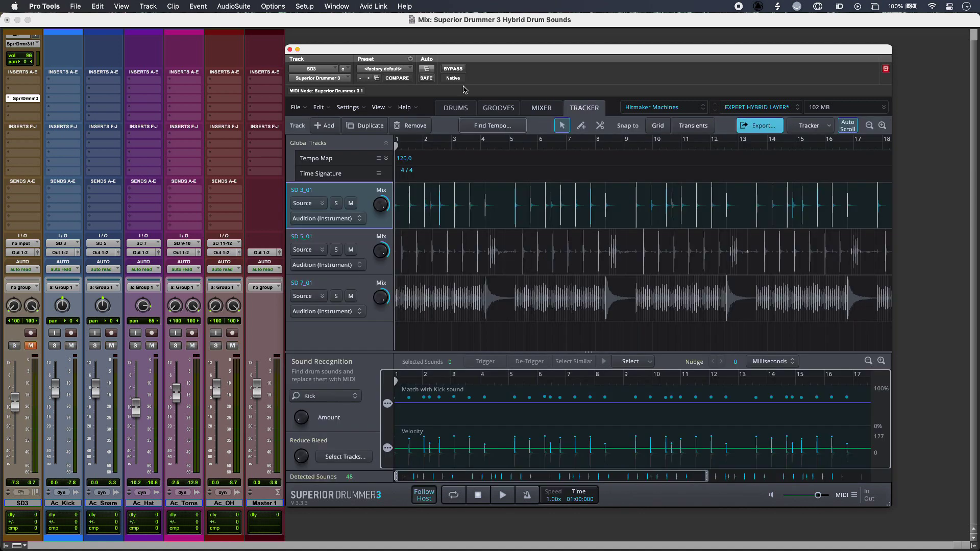
Step: Unmute the SD3 track during playback, set its fader to -4.6 dB, and show the drum kit view
key(space)
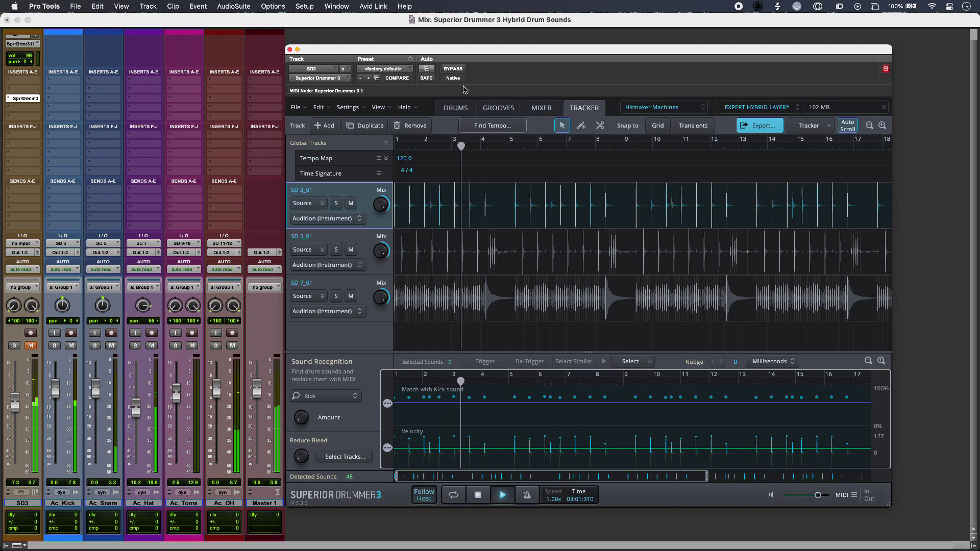
click(31, 346)
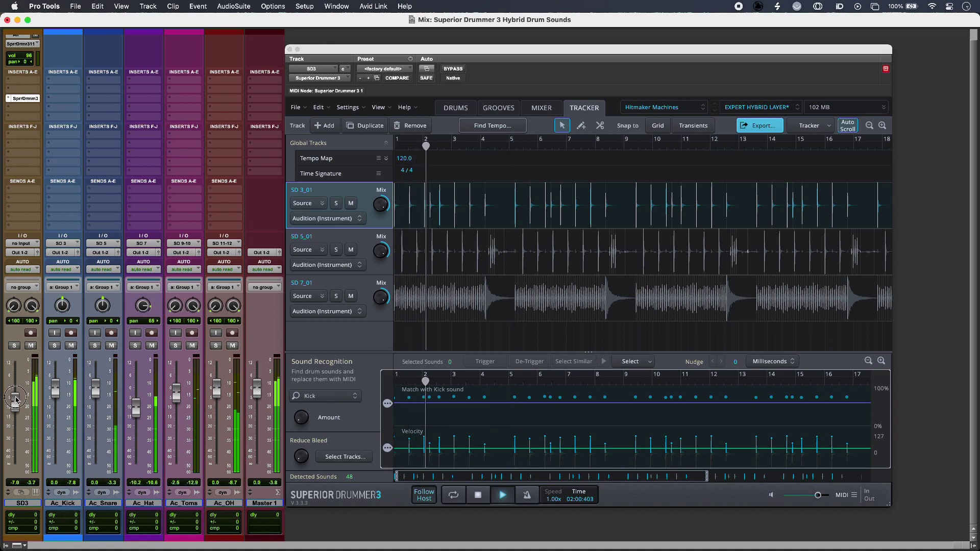
drag(19, 404, 21, 396)
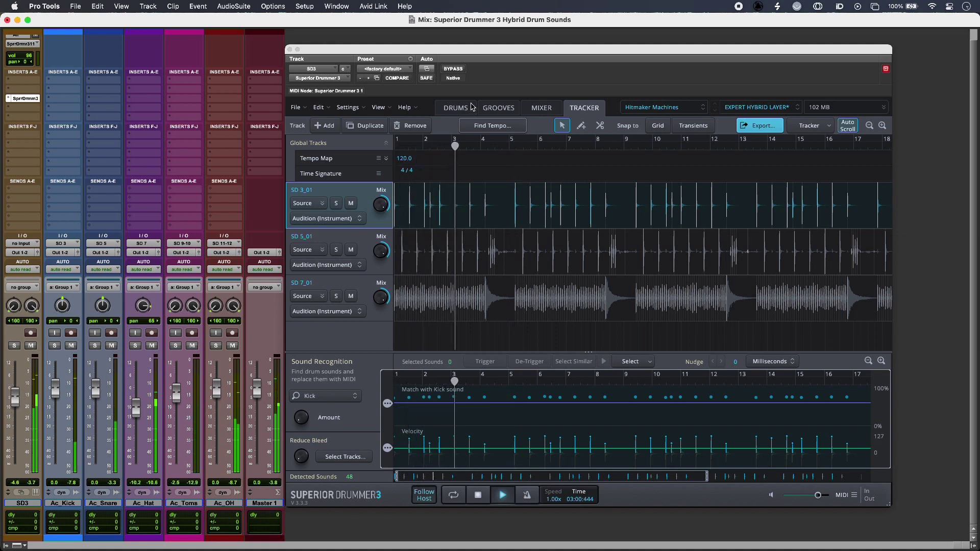
click(455, 109)
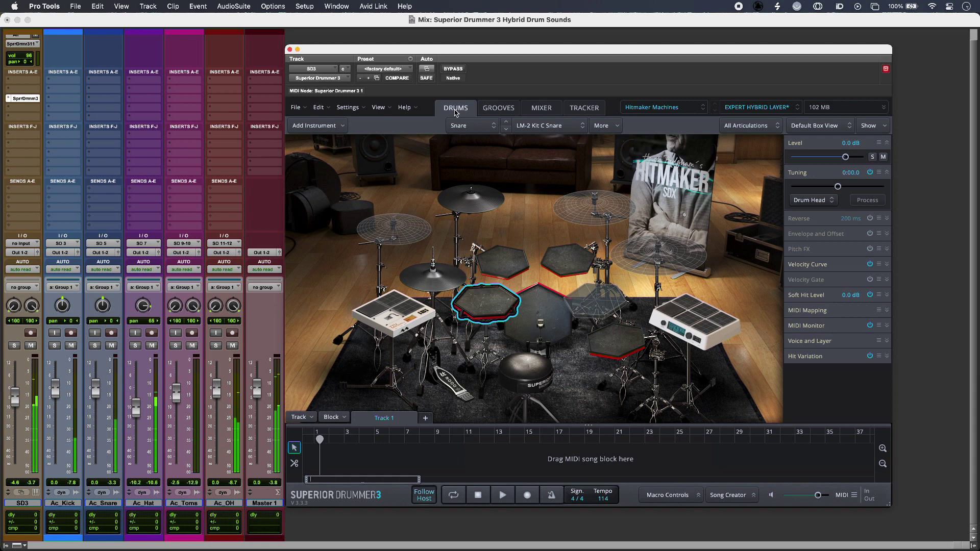